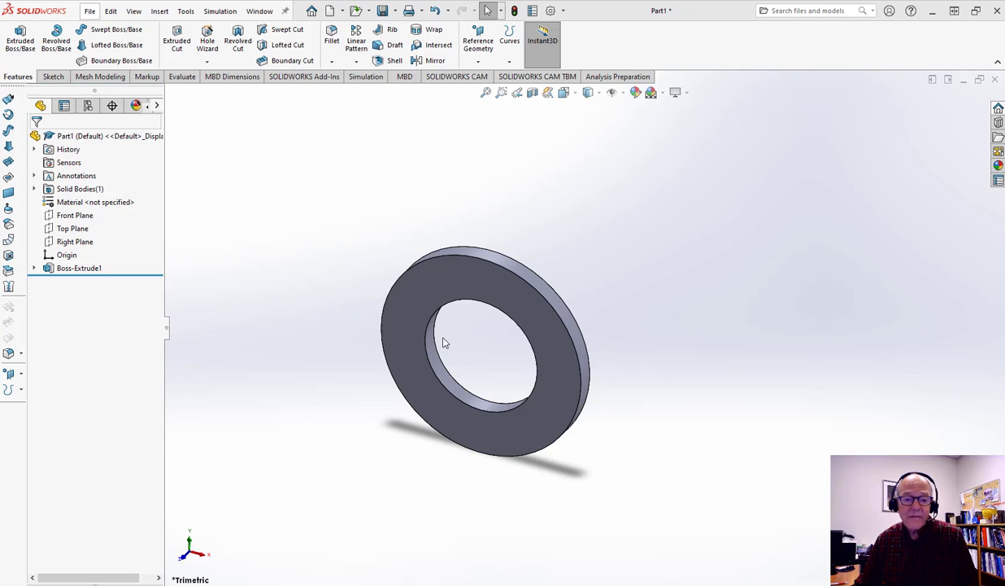
# Expand the washer's Annotations folder and turn on Show Feature Dimensions.
pyautogui.click(34, 175)
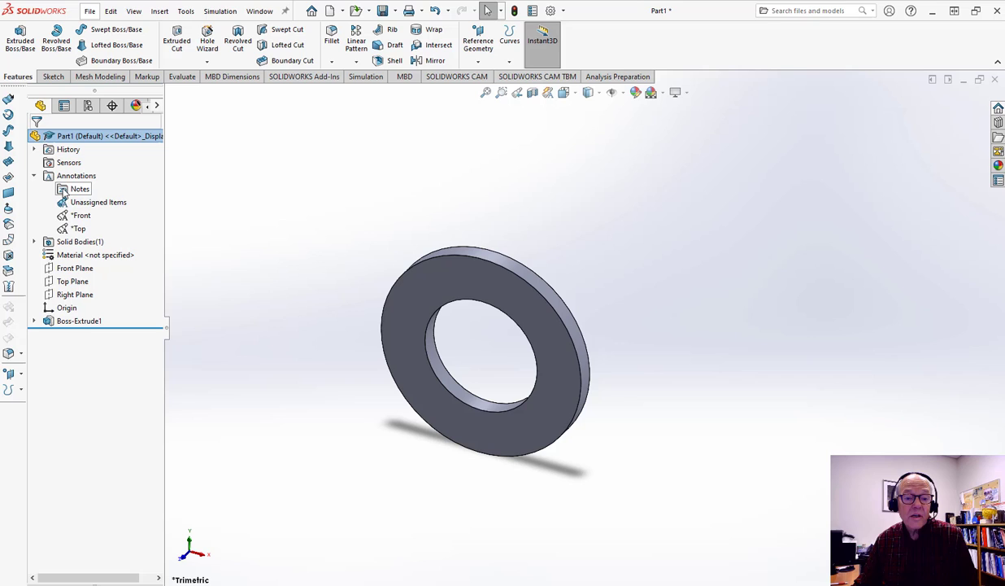
pyautogui.rightClick(85, 176)
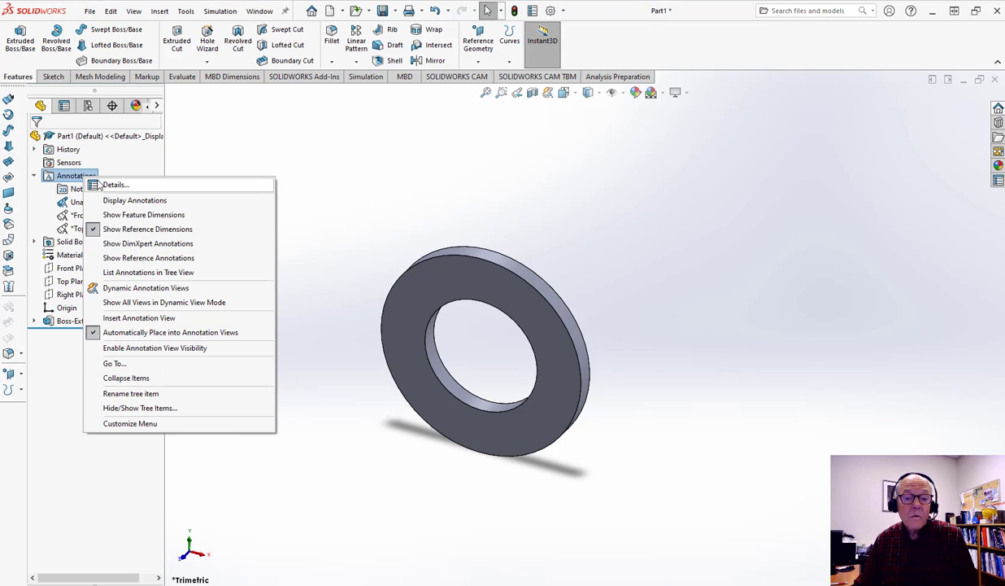
pyautogui.click(115, 215)
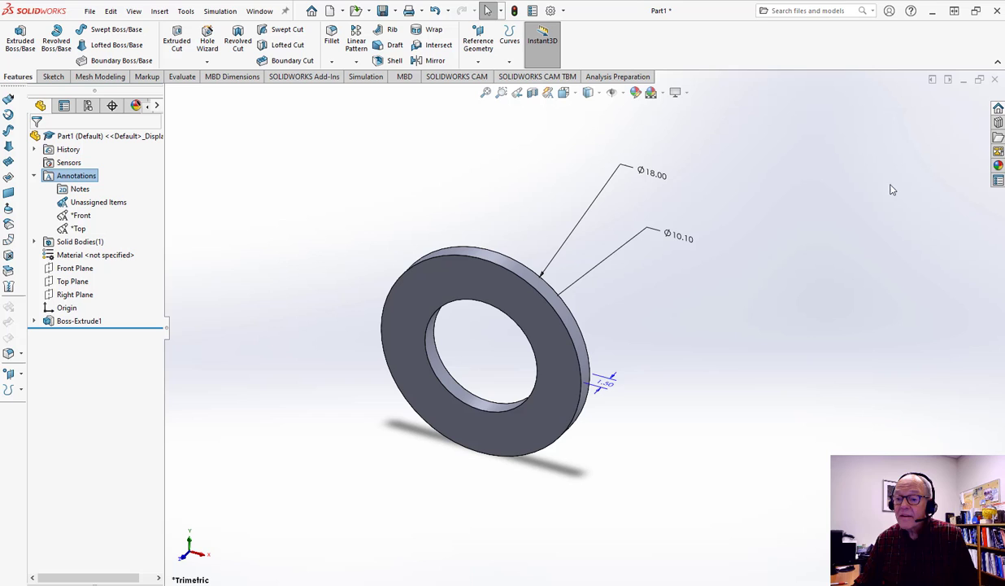
# Nudge the Ø18.00 dimension text up-left and bring up its right-click options.
pyautogui.click(653, 173)
pyautogui.rightClick(655, 175)
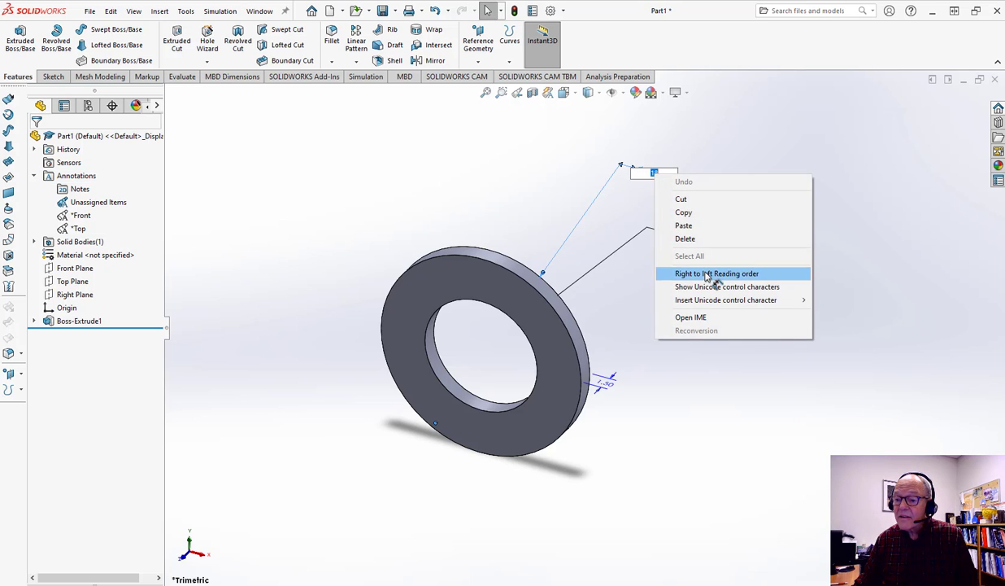
pyautogui.click(675, 316)
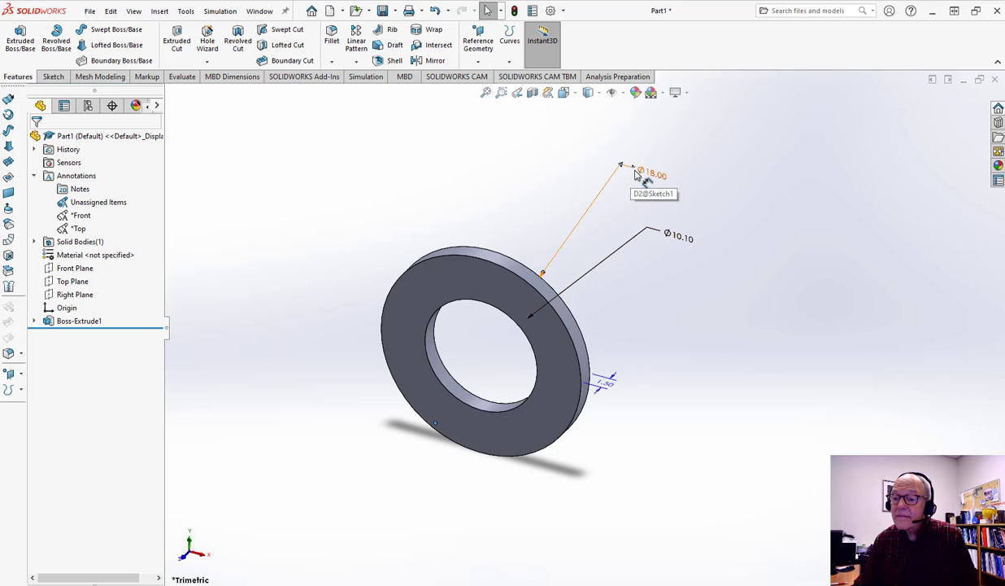
pyautogui.moveTo(633, 183); pyautogui.dragTo(613, 180)
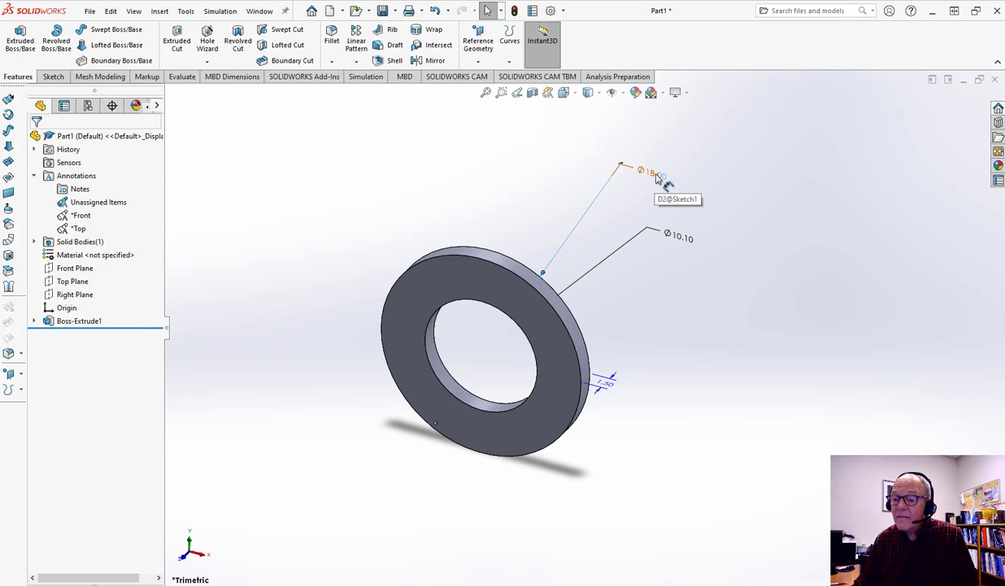
pyautogui.rightClick(659, 181)
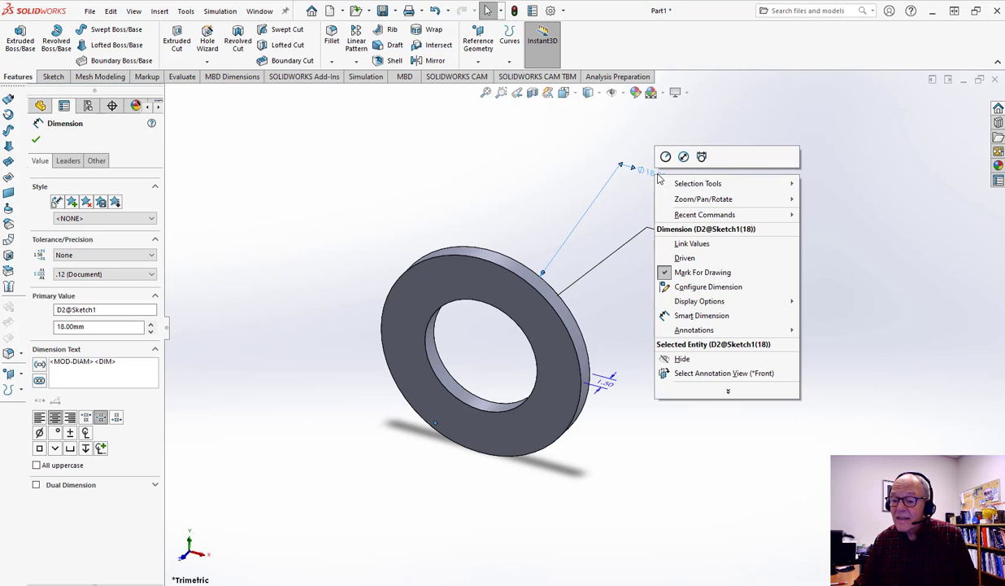
# Configure the Ø18.00 dimension, add Ø10.10 to the table, and create configuration 12.
pyautogui.click(696, 286)
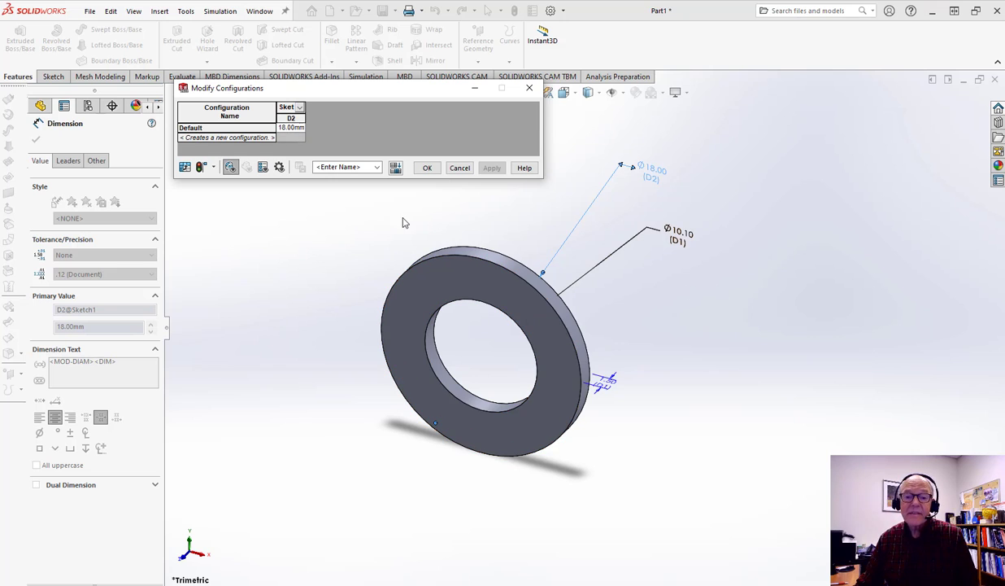
pyautogui.click(675, 233)
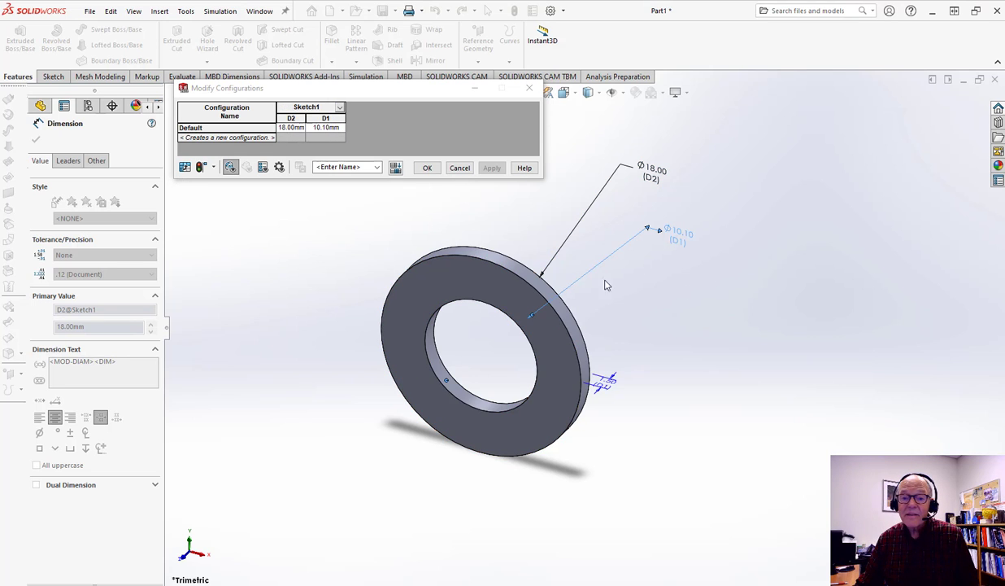
pyautogui.click(193, 138)
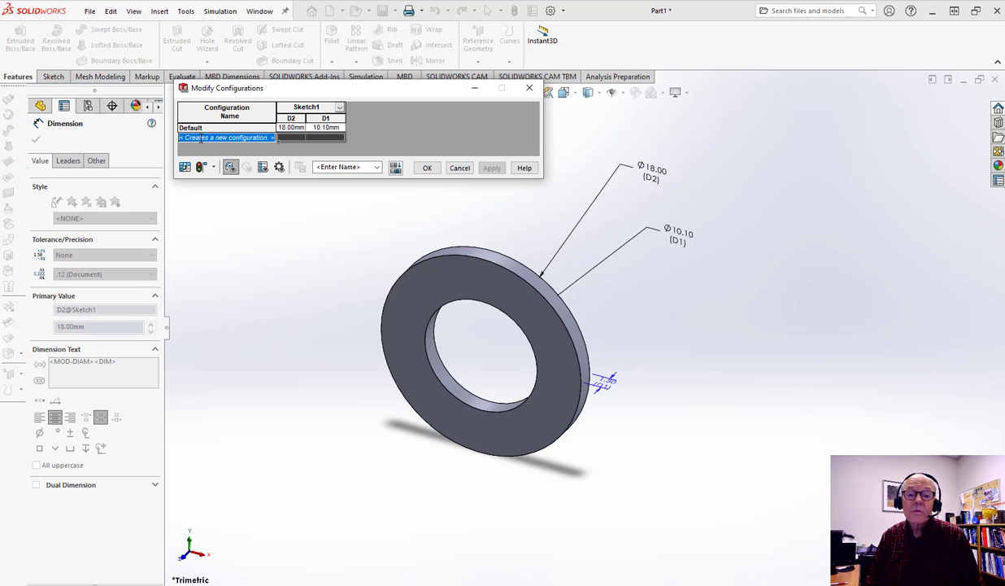
pyautogui.write('12')
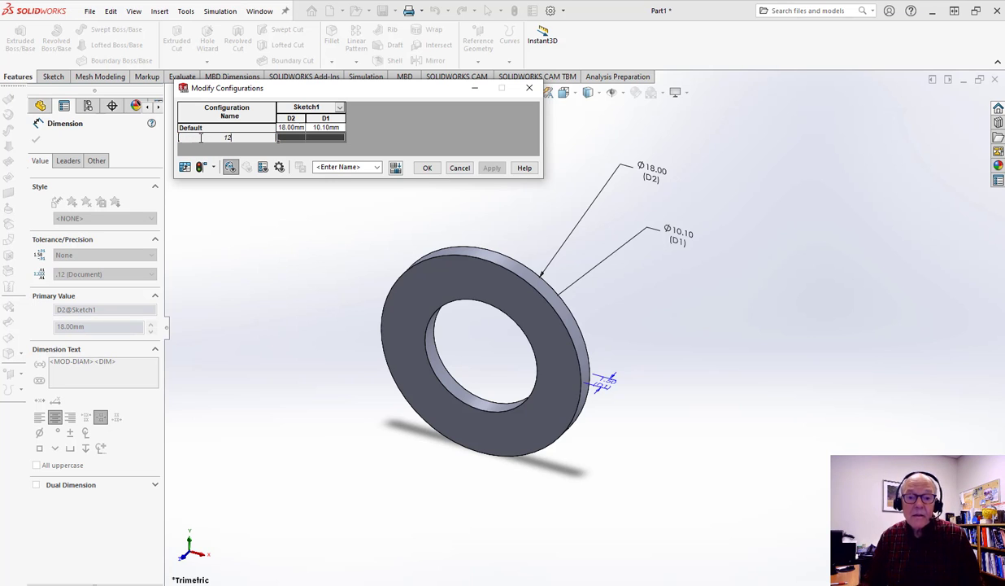
pyautogui.press('Tab')
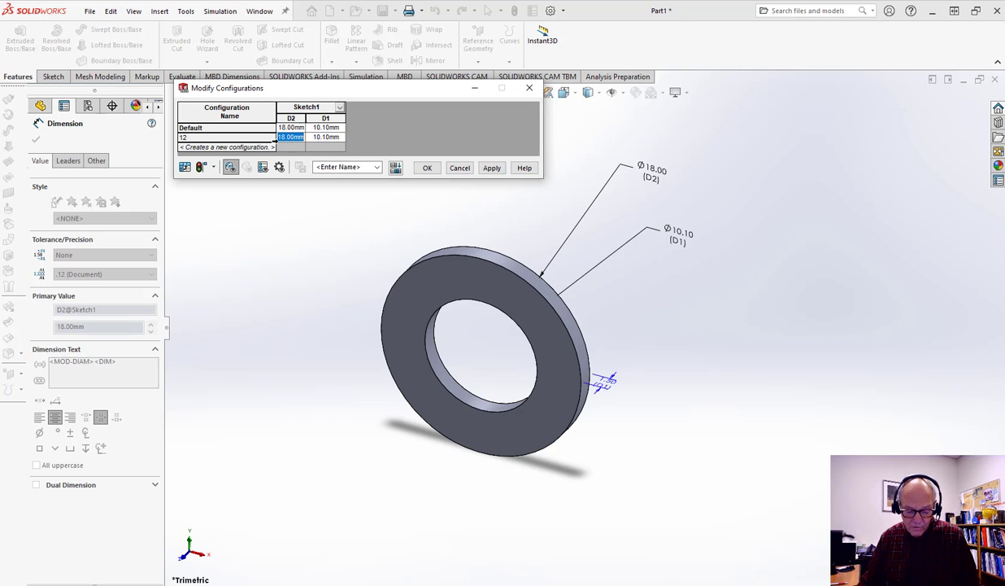
# Give configuration 12 D2 22.00mm and D1 12.10mm, then save the table as washer.
pyautogui.write('22')
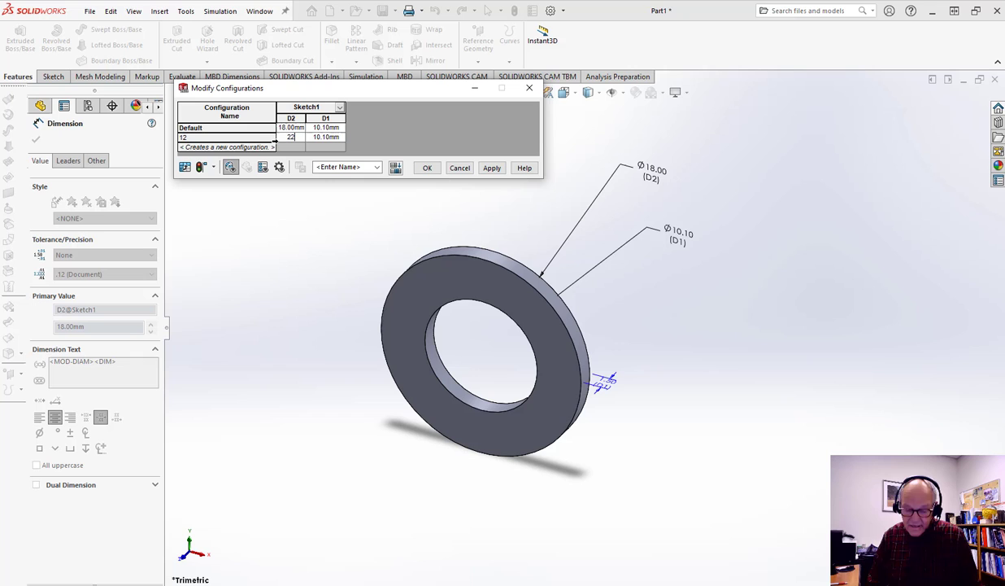
pyautogui.press('Tab')
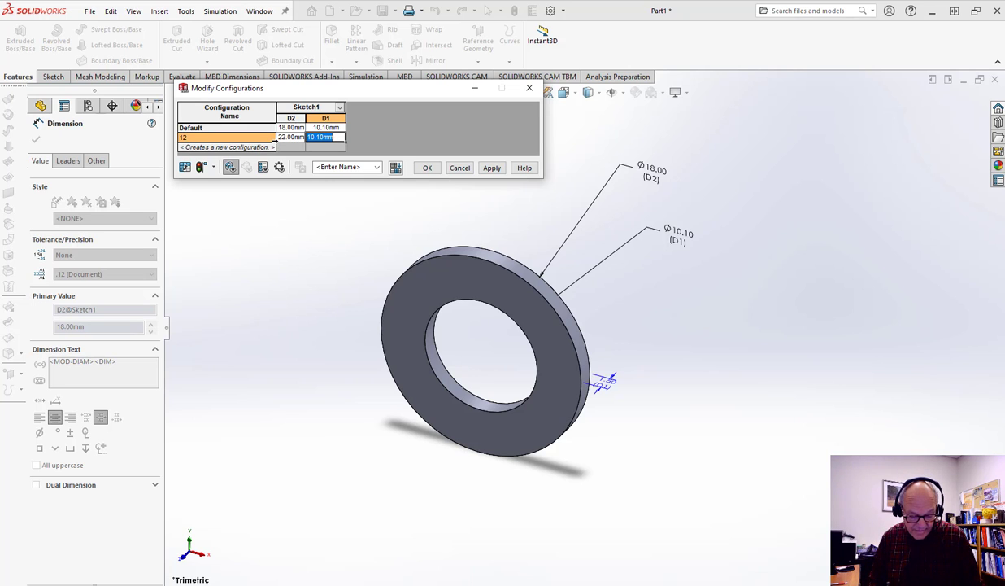
pyautogui.write('12.1')
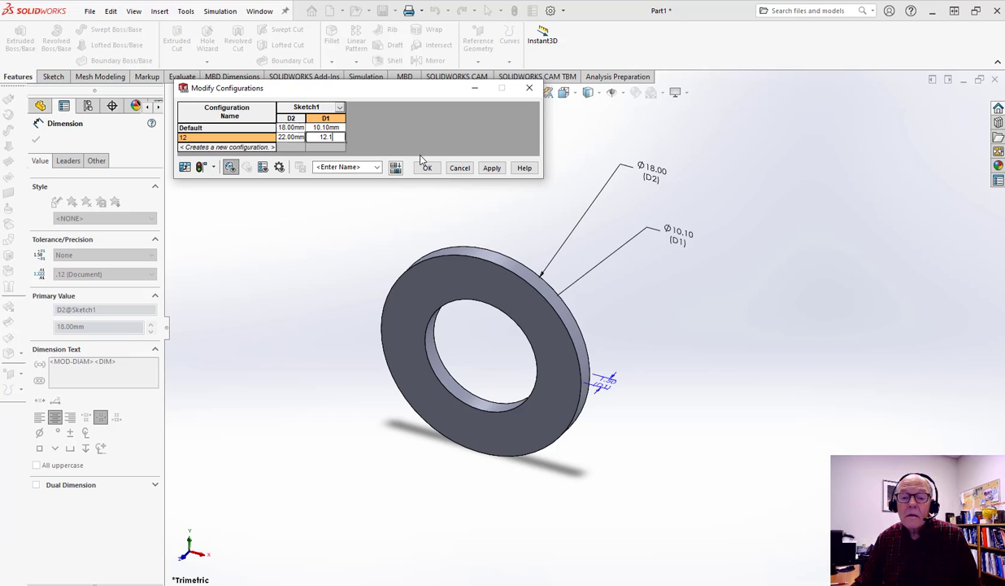
pyautogui.click(334, 167)
pyautogui.write('w')
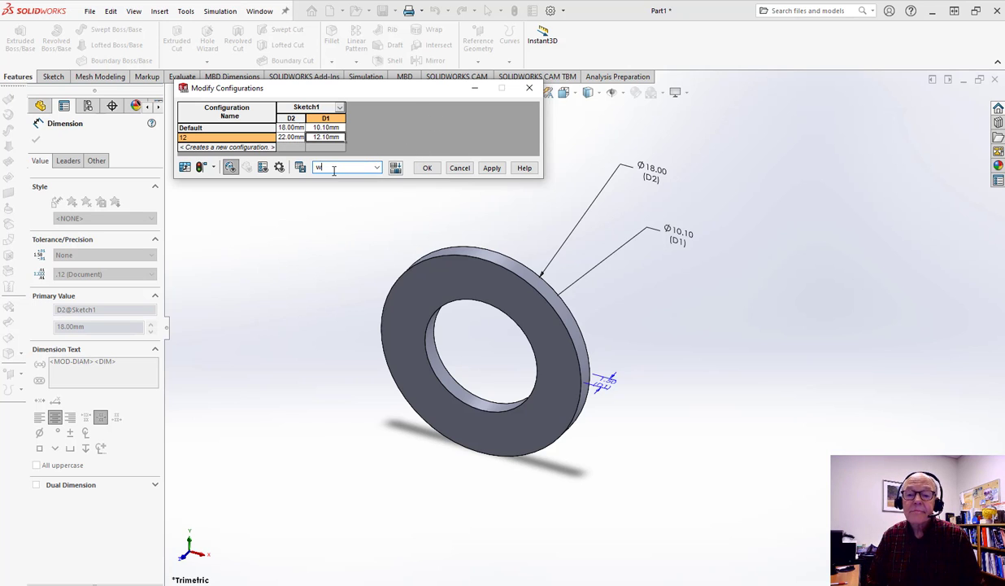
pyautogui.write('asher')
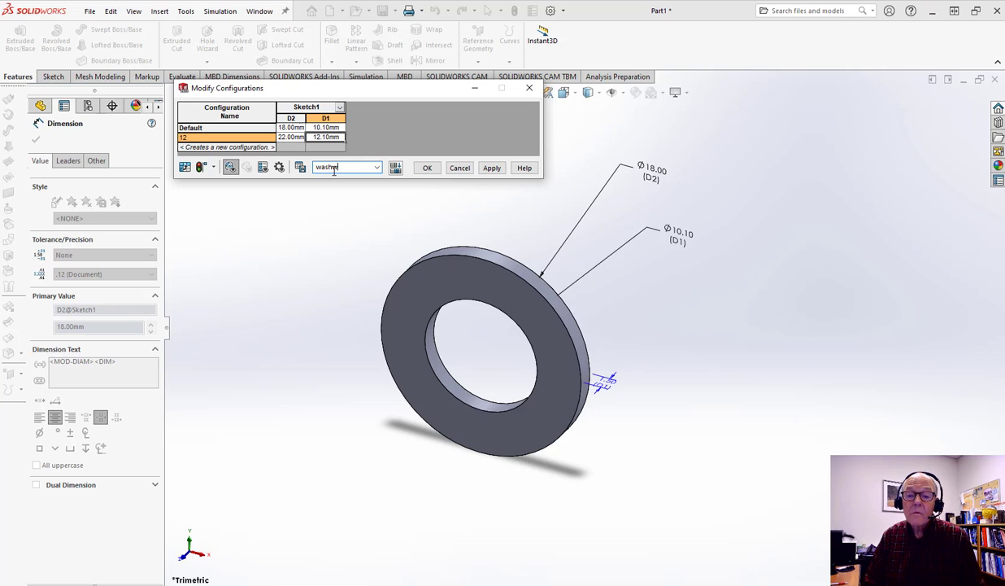
pyautogui.click(301, 167)
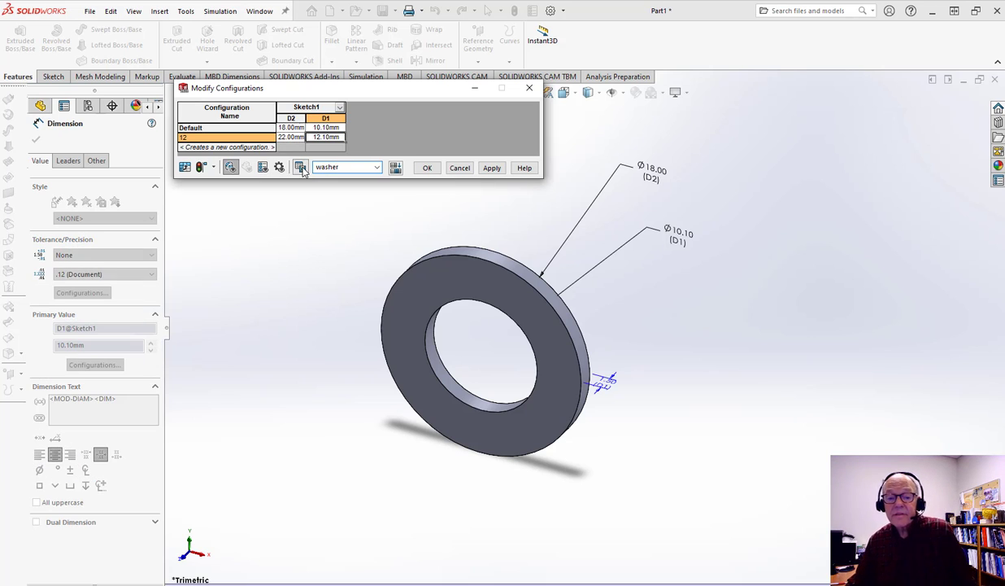
# Accept the table, try configuration 12, then switch back to Default and rebuild.
pyautogui.click(426, 168)
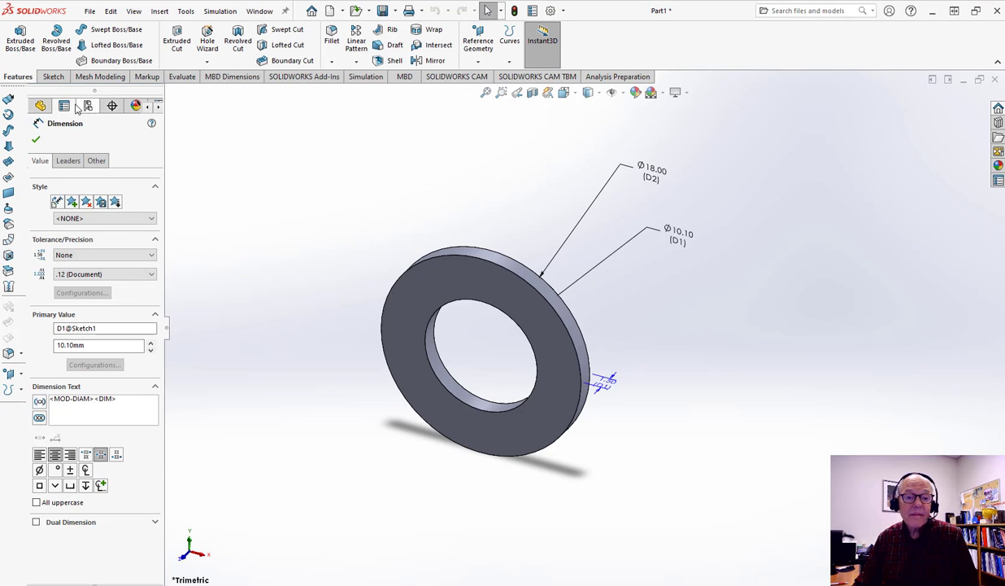
pyautogui.click(88, 106)
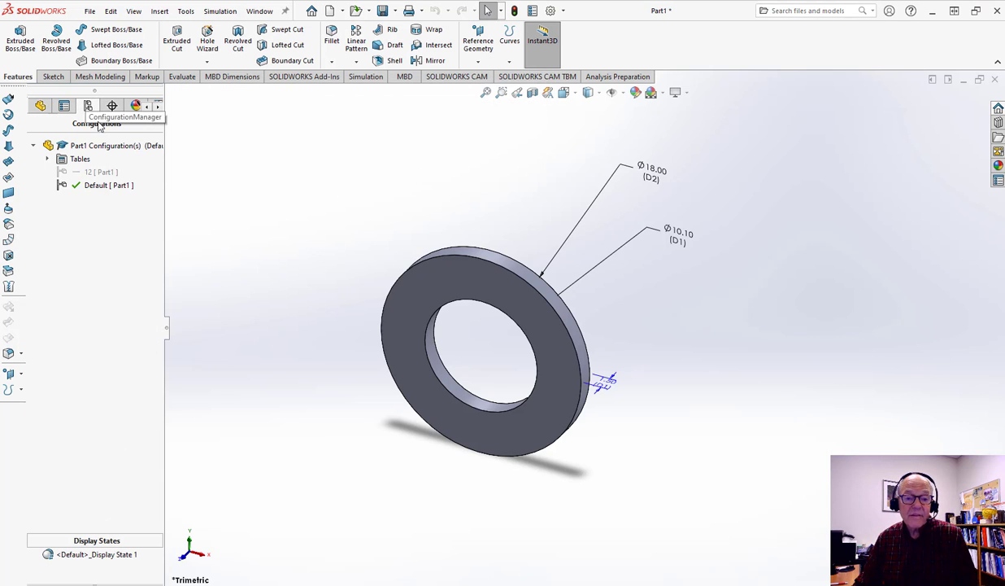
pyautogui.doubleClick(105, 173)
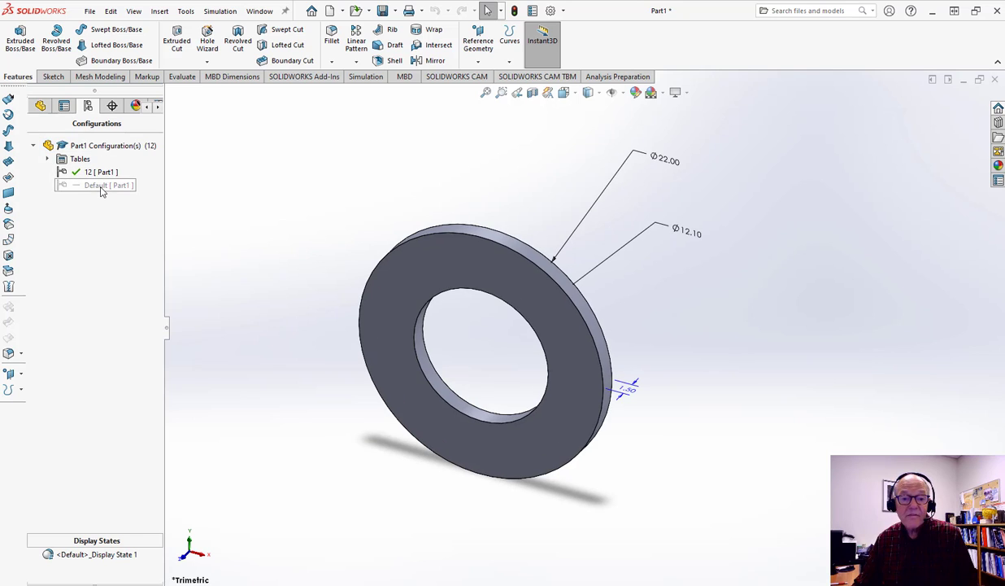
pyautogui.click(98, 186)
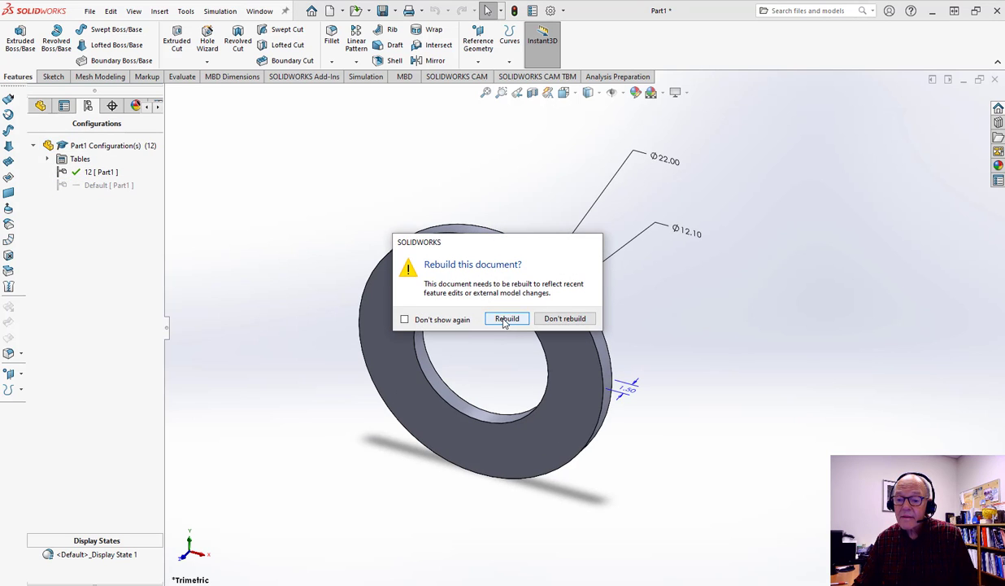
pyautogui.click(506, 319)
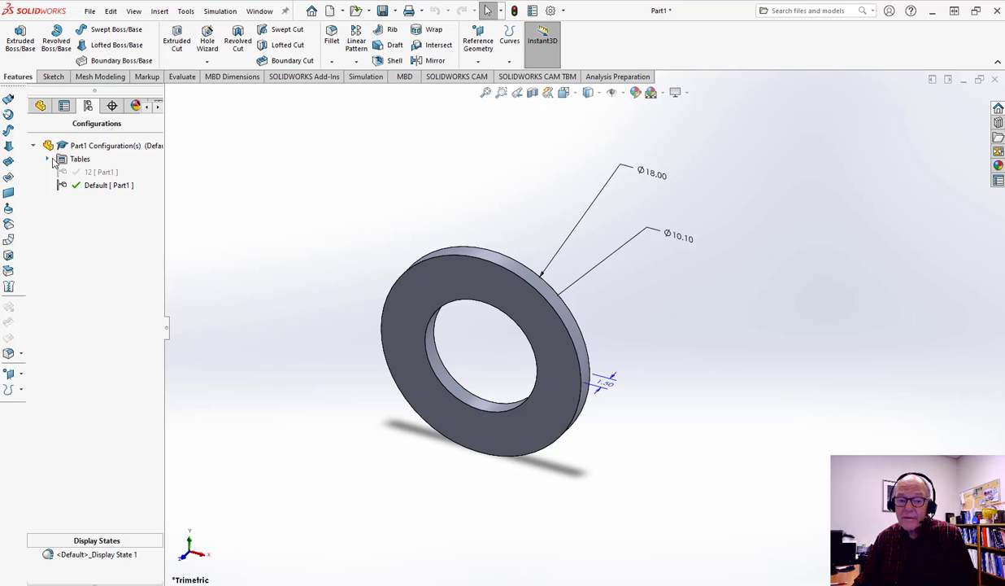
# Reopen the saved washer configuration table from Tables and widen its window.
pyautogui.click(48, 159)
pyautogui.rightClick(96, 177)
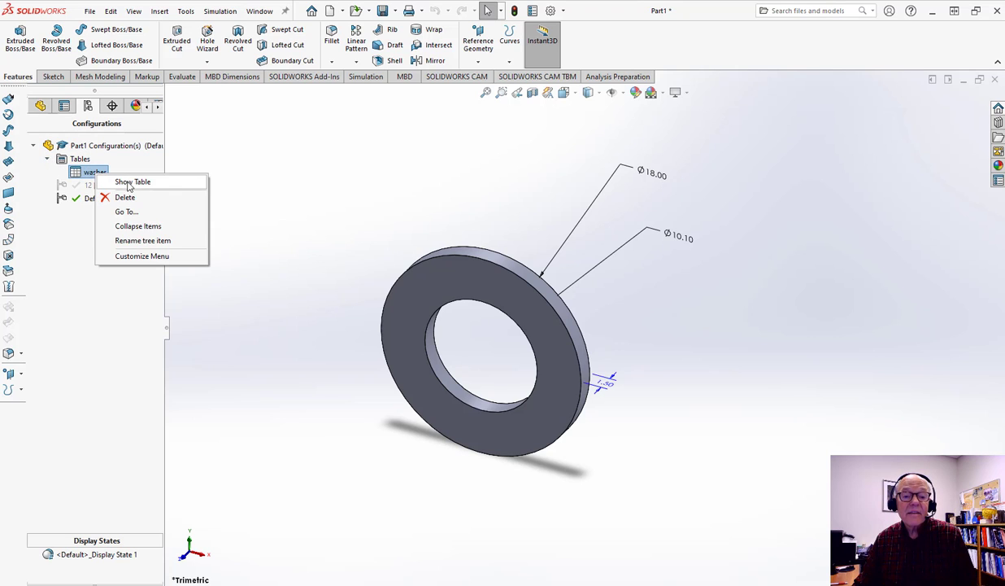
pyautogui.click(126, 181)
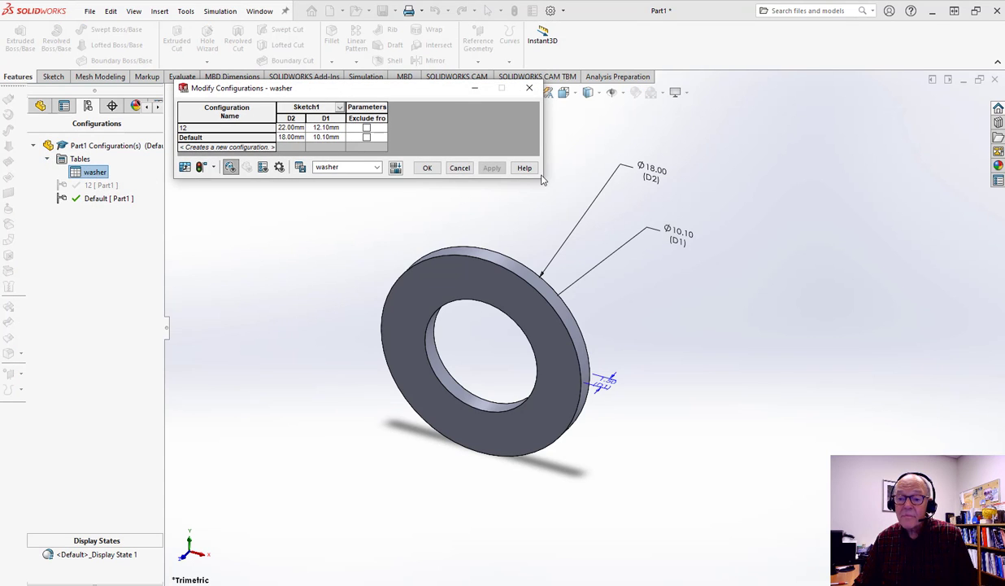
pyautogui.moveTo(542, 182); pyautogui.dragTo(488, 209)
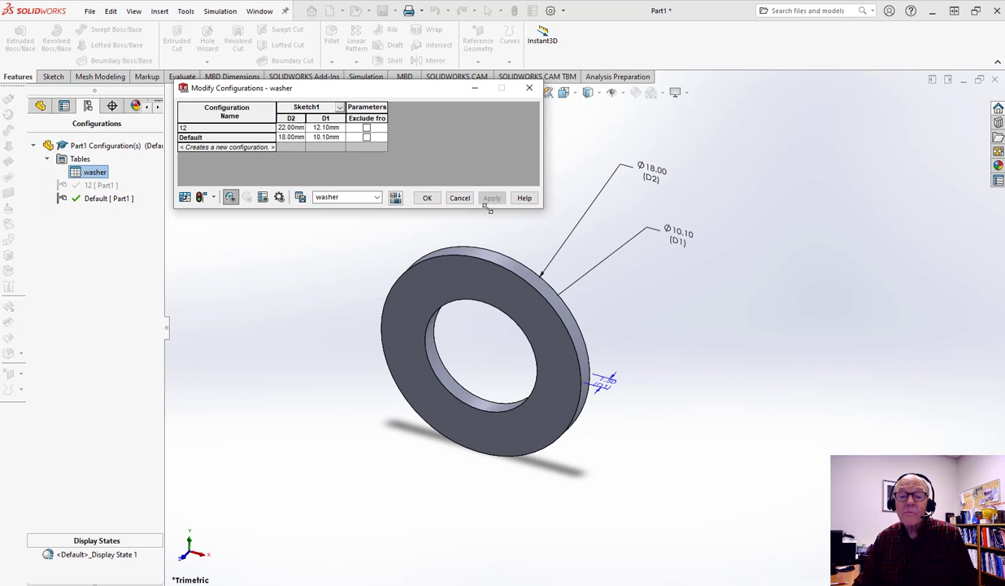
# Close the washer table and save the part as Part1.SLDPRT.
pyautogui.click(529, 88)
pyautogui.click(88, 12)
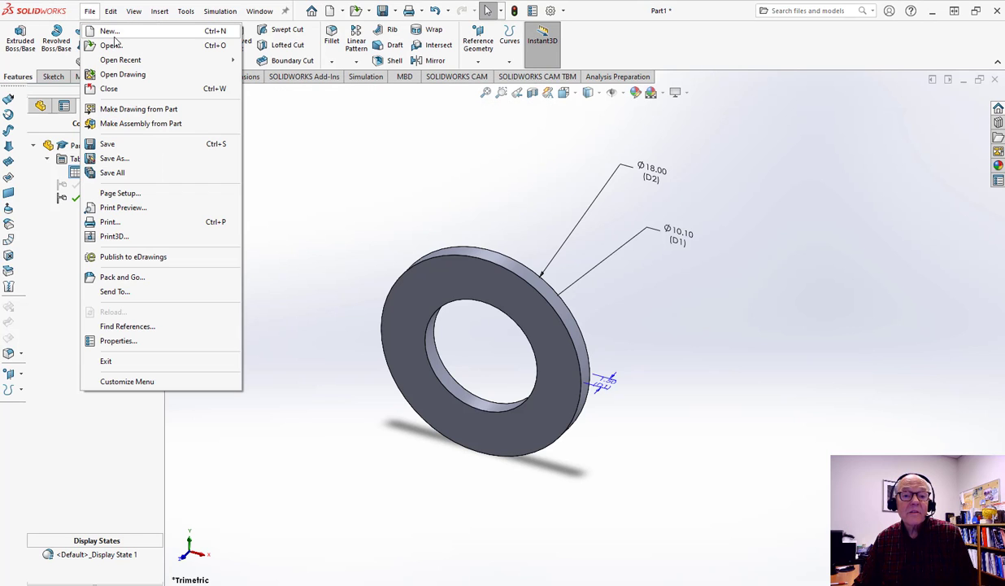
pyautogui.click(113, 159)
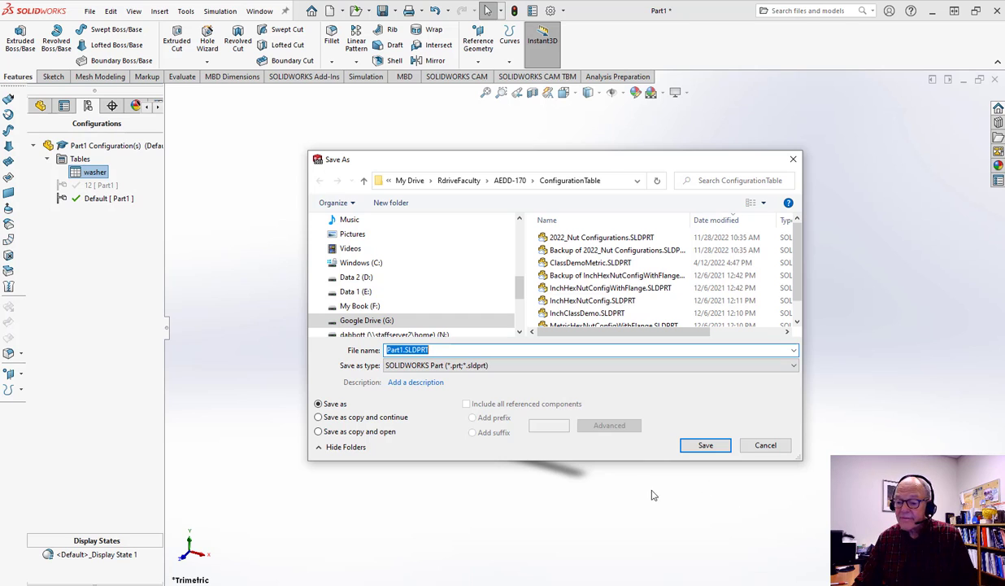
pyautogui.click(723, 455)
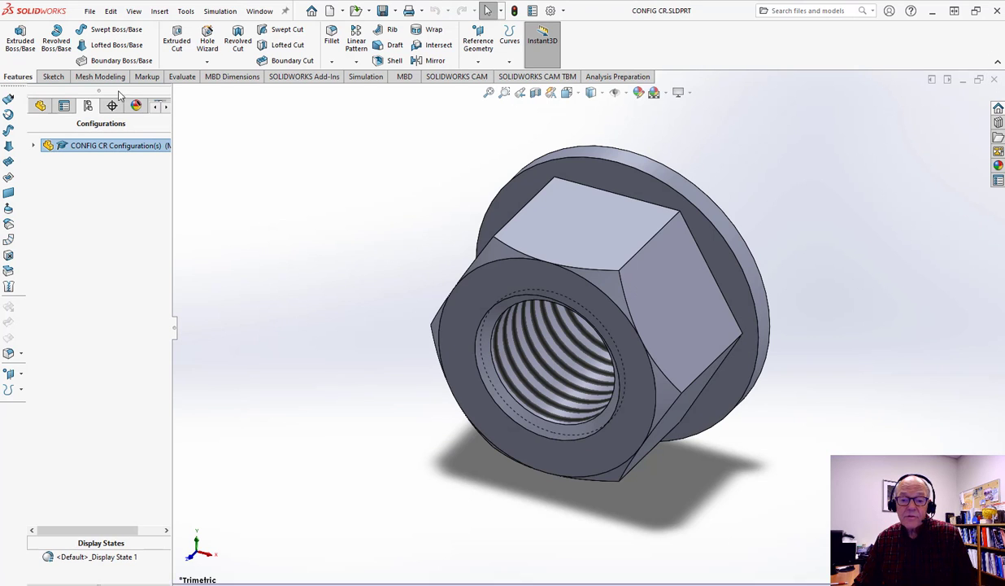
# Reopen Part1 from the File menu's recent files list.
pyautogui.click(90, 11)
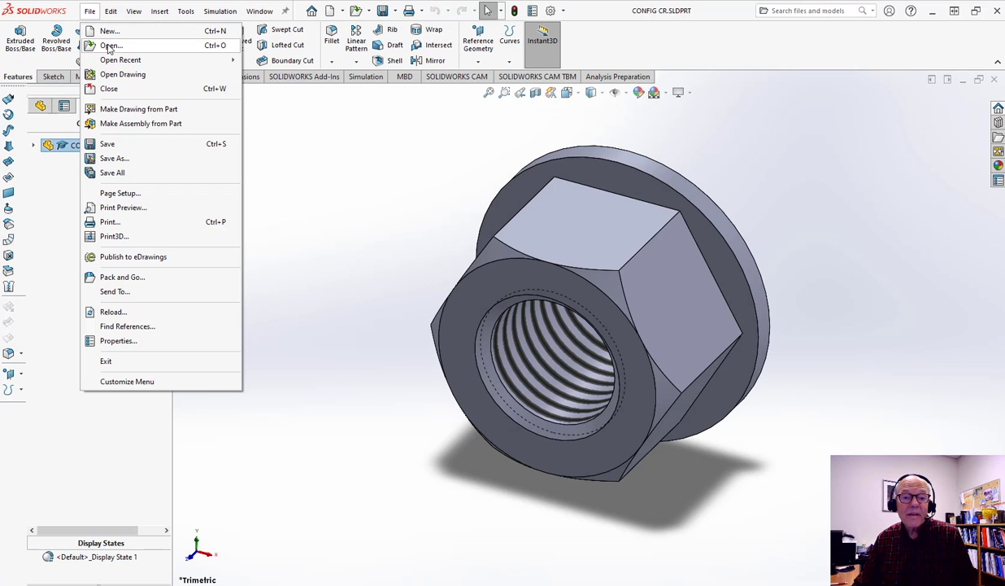
pyautogui.moveTo(208, 61)
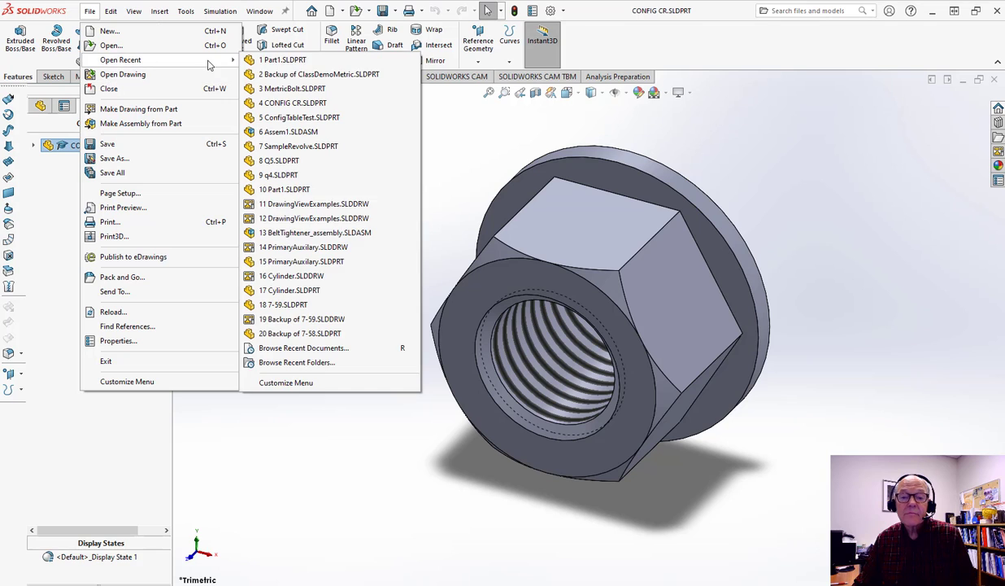
pyautogui.click(283, 60)
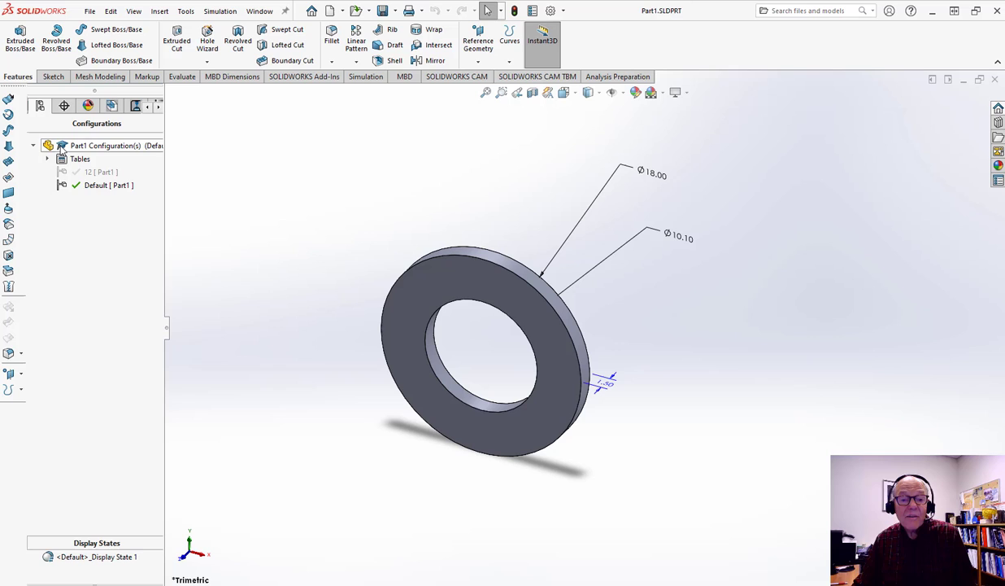
# Show Part1's washer table to check it now has one column, close it, and minimize the window.
pyautogui.click(46, 159)
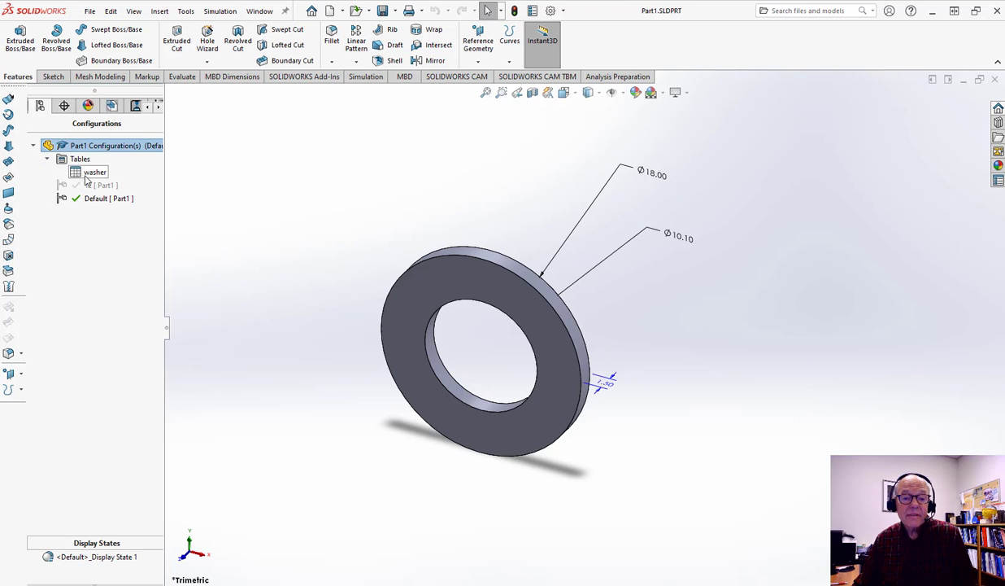
pyautogui.rightClick(89, 172)
pyautogui.click(130, 180)
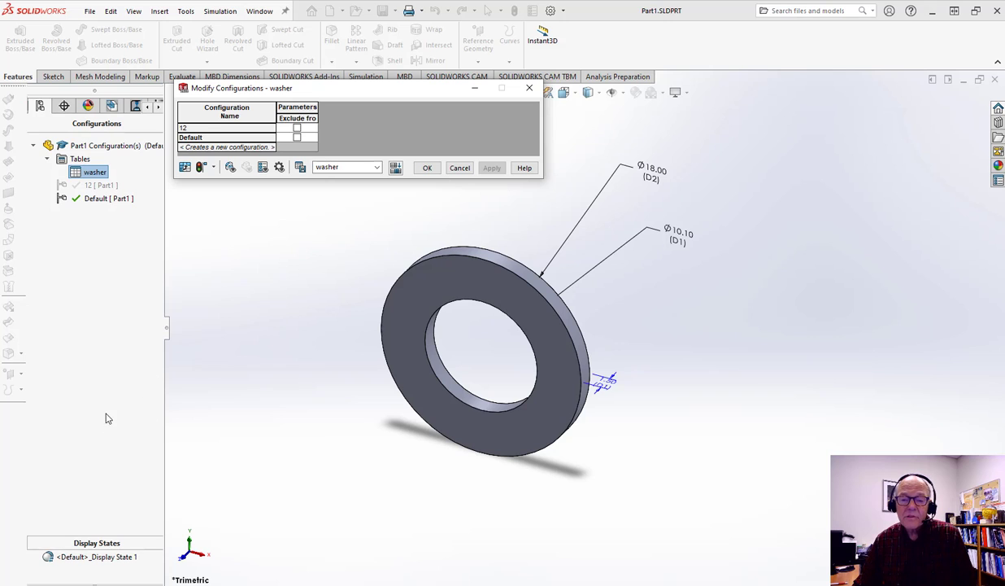
pyautogui.click(529, 87)
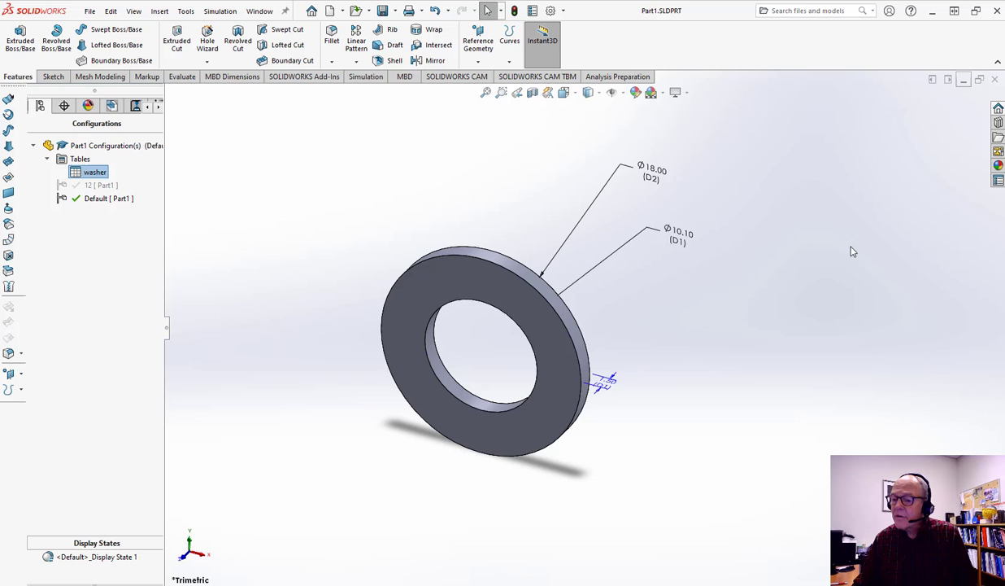
pyautogui.click(963, 79)
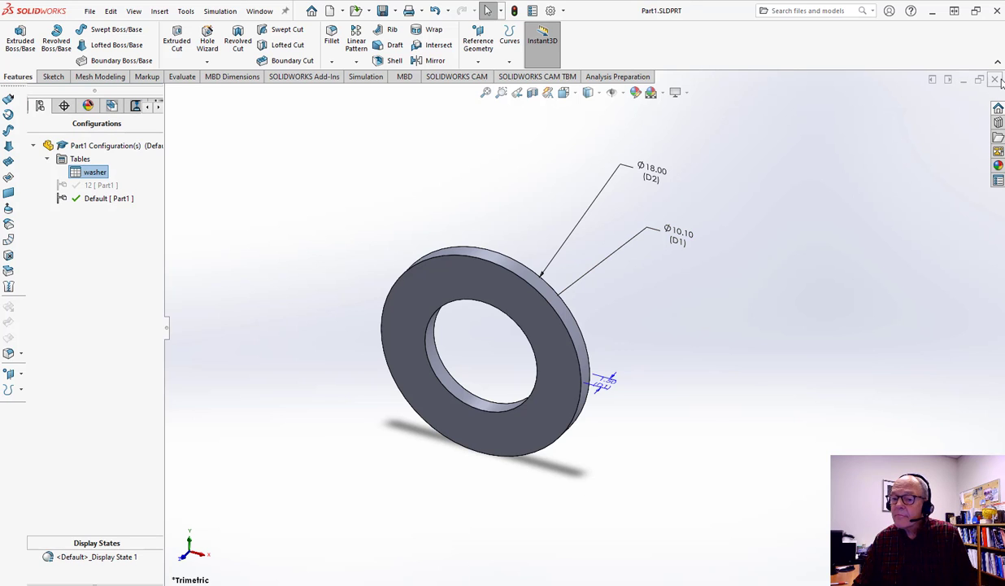
# Orbit the CONFIG CR nut, expand its configurations and activate M12.
pyautogui.scroll(5, 810, 382)
pyautogui.scroll(-5, 703, 352)
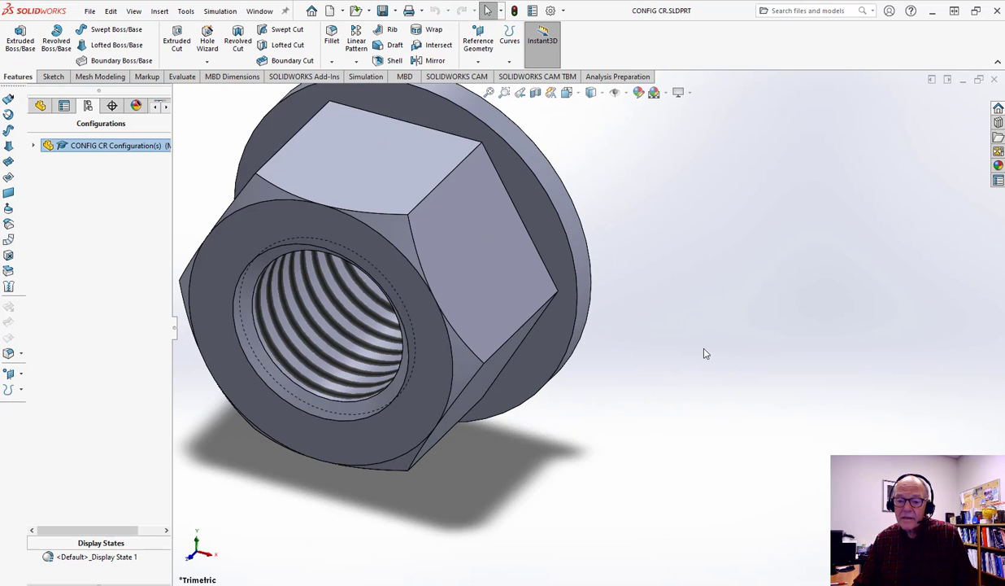
pyautogui.scroll(4, 631, 276)
pyautogui.moveTo(556, 263); pyautogui.dragTo(491, 228, button='middle')
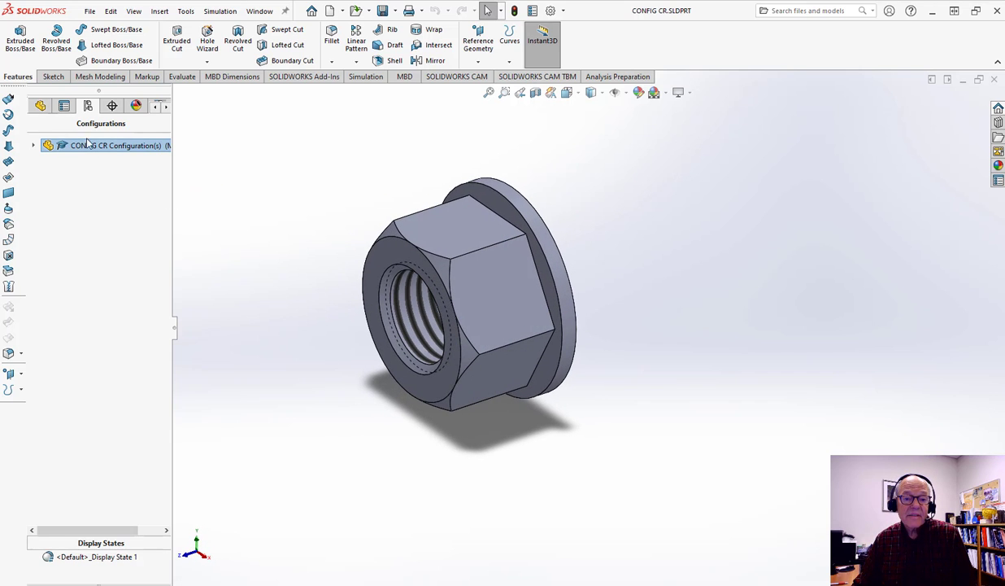
pyautogui.click(35, 145)
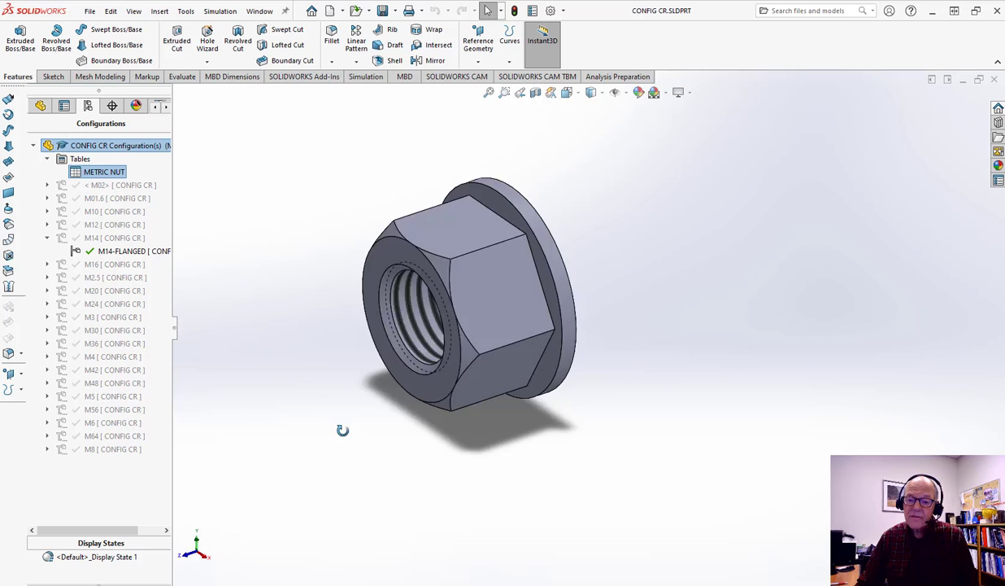
pyautogui.moveTo(343, 430); pyautogui.dragTo(238, 399, button='middle')
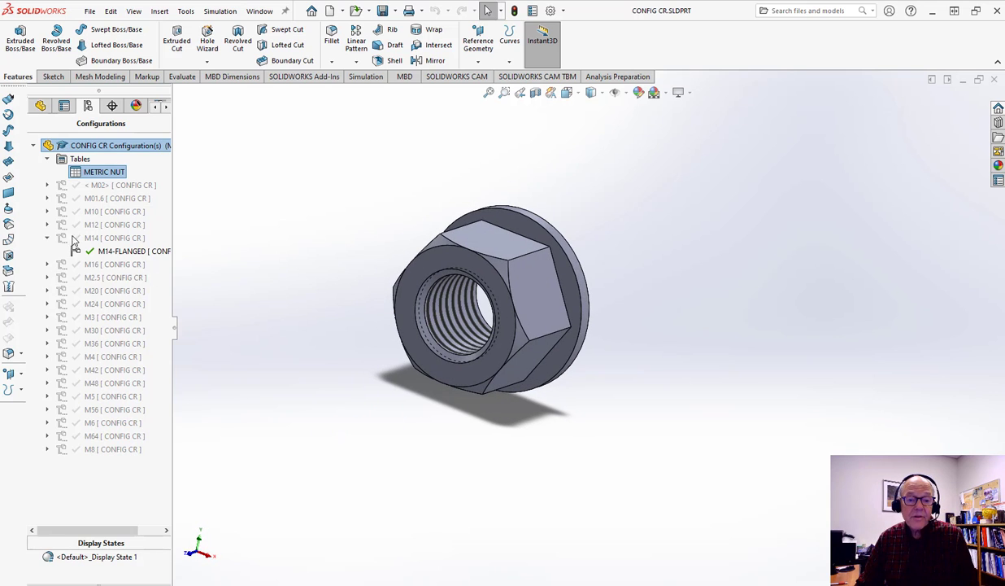
pyautogui.click(95, 225)
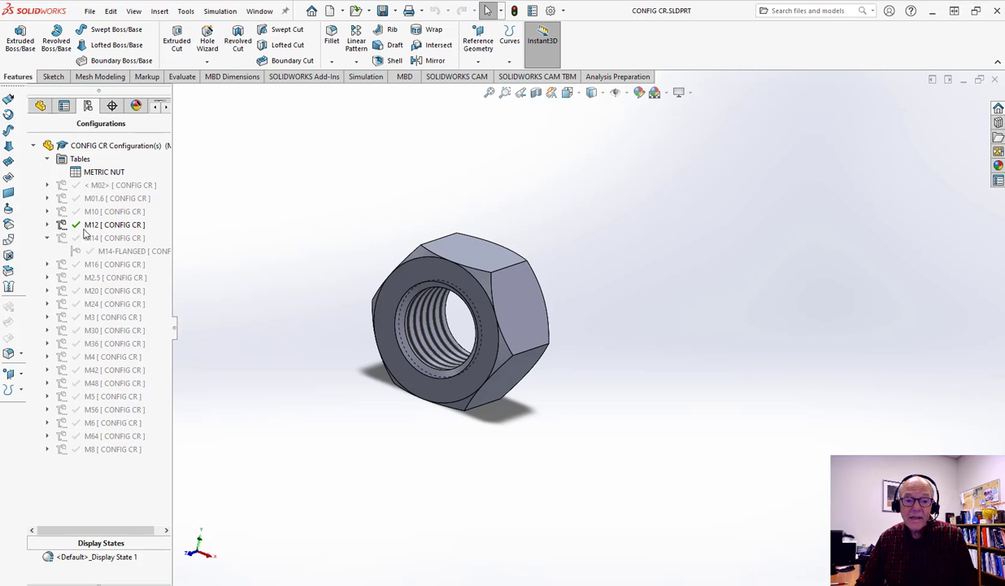
# Show the METRIC NUT table, enlarge it, and restore every configured-parameter column with All Parameters.
pyautogui.rightClick(102, 175)
pyautogui.click(134, 179)
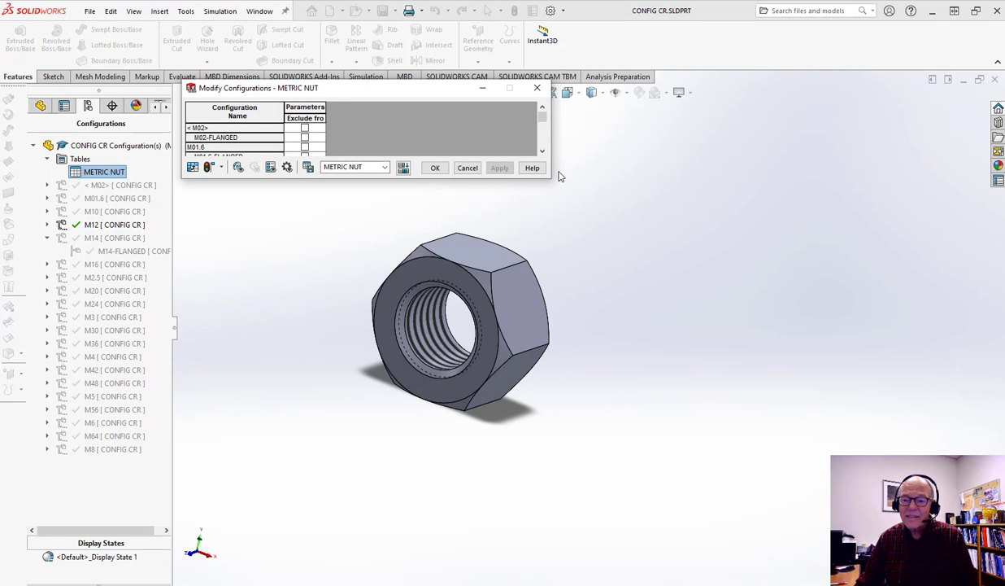
pyautogui.moveTo(551, 180); pyautogui.dragTo(552, 210)
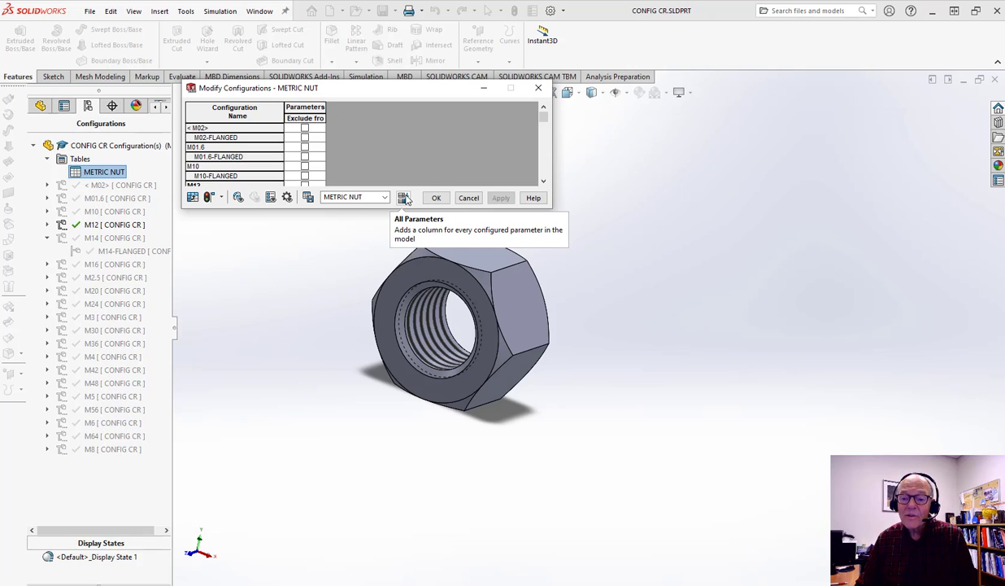
pyautogui.click(404, 198)
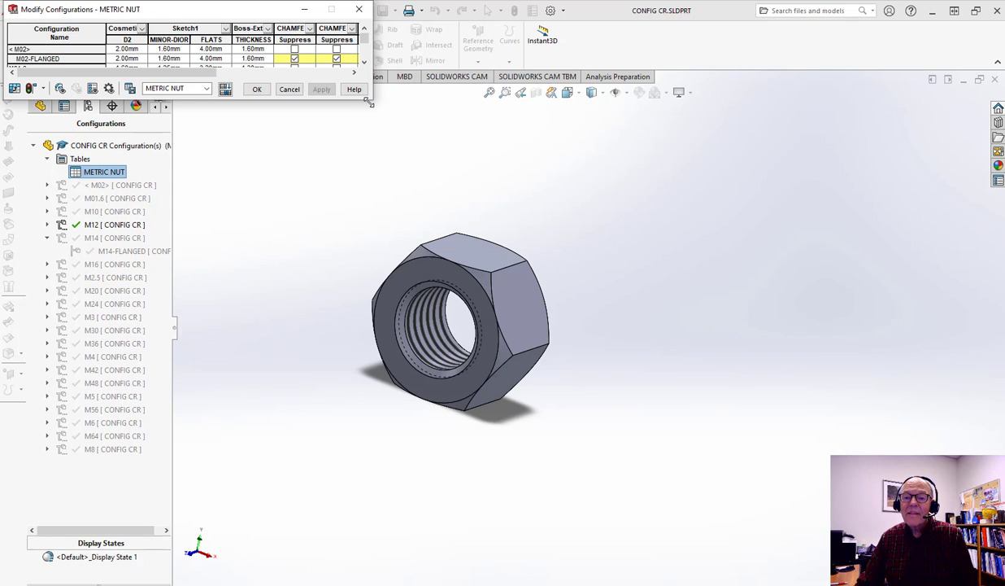
# Enlarge and reposition the METRIC NUT table to review all rows and columns, then accept with OK.
pyautogui.moveTo(369, 101); pyautogui.dragTo(791, 509)
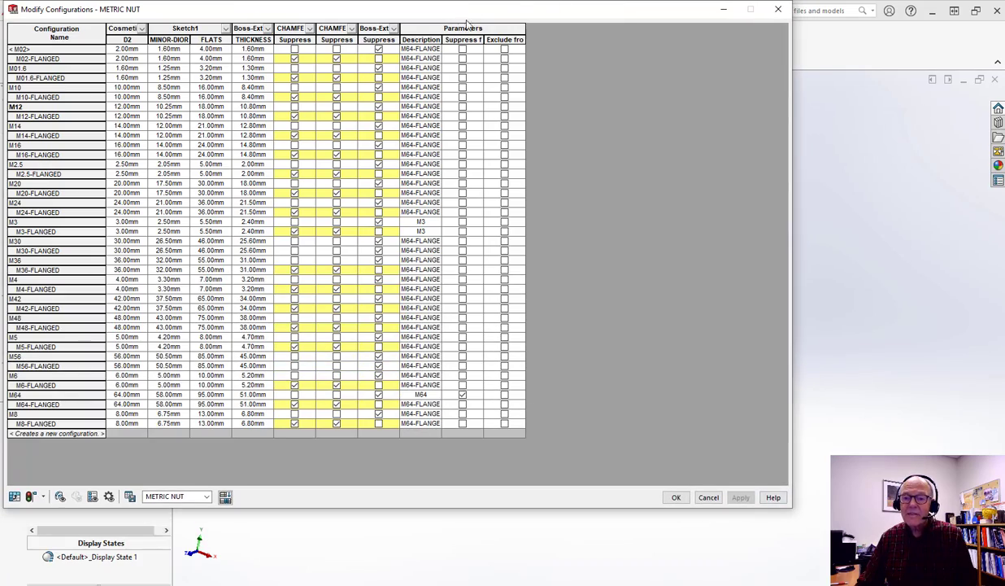
pyautogui.moveTo(458, 18); pyautogui.dragTo(605, 118)
pyautogui.moveTo(560, 30); pyautogui.dragTo(613, 57)
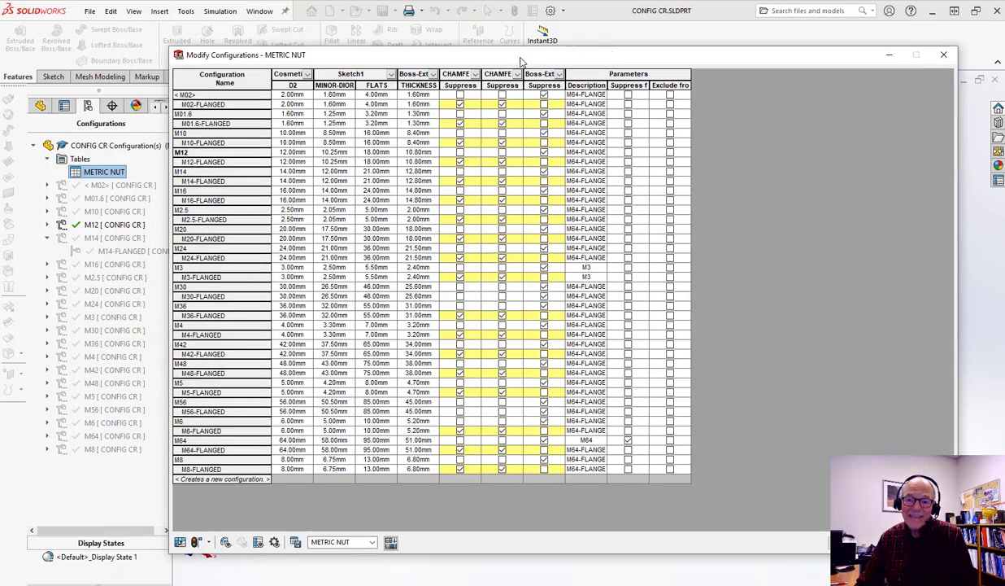
pyautogui.moveTo(501, 57); pyautogui.dragTo(492, 84)
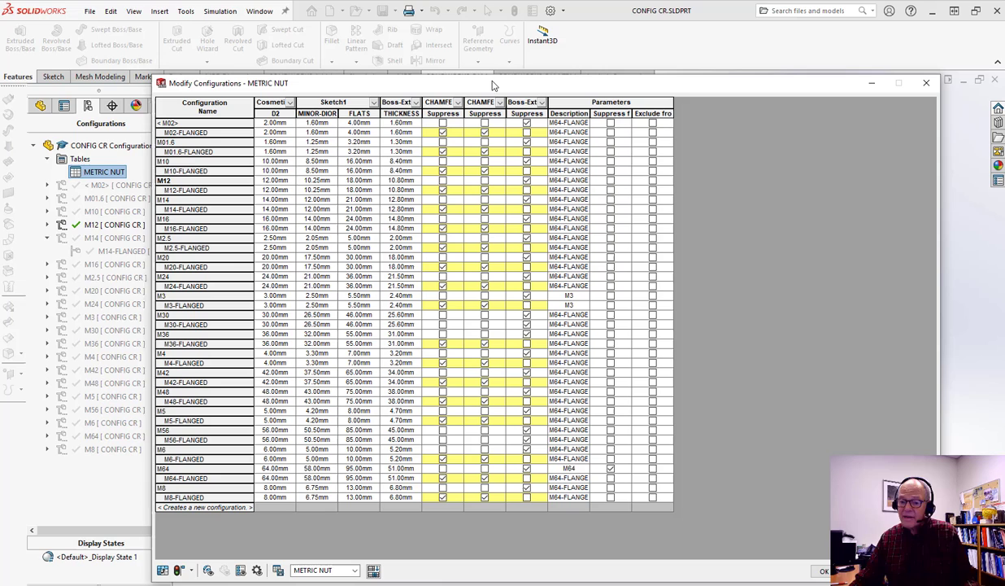
pyautogui.click(213, 506)
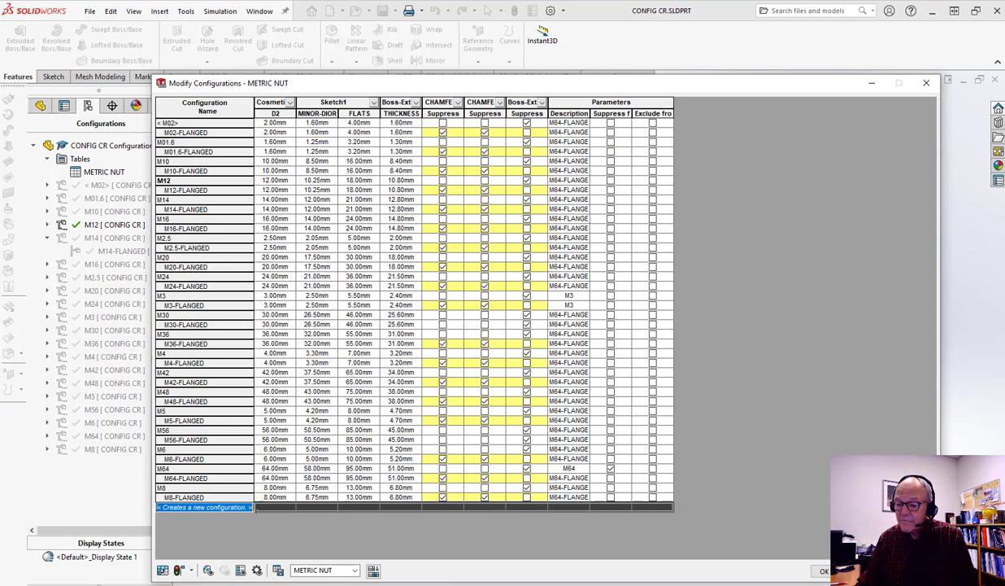
pyautogui.click(822, 571)
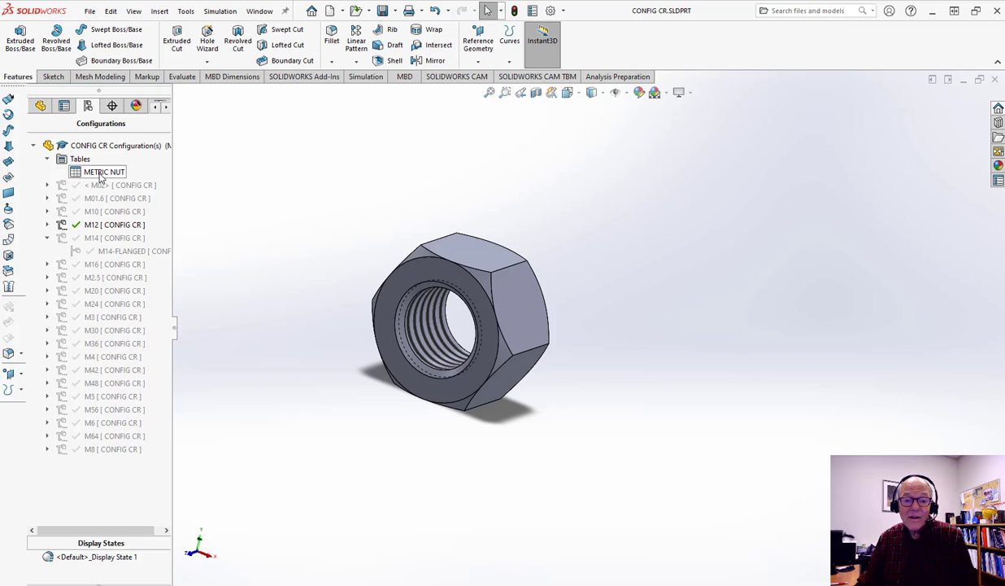
# Reopen the METRIC NUT table and click All Parameters to bring back its columns.
pyautogui.rightClick(105, 173)
pyautogui.click(137, 182)
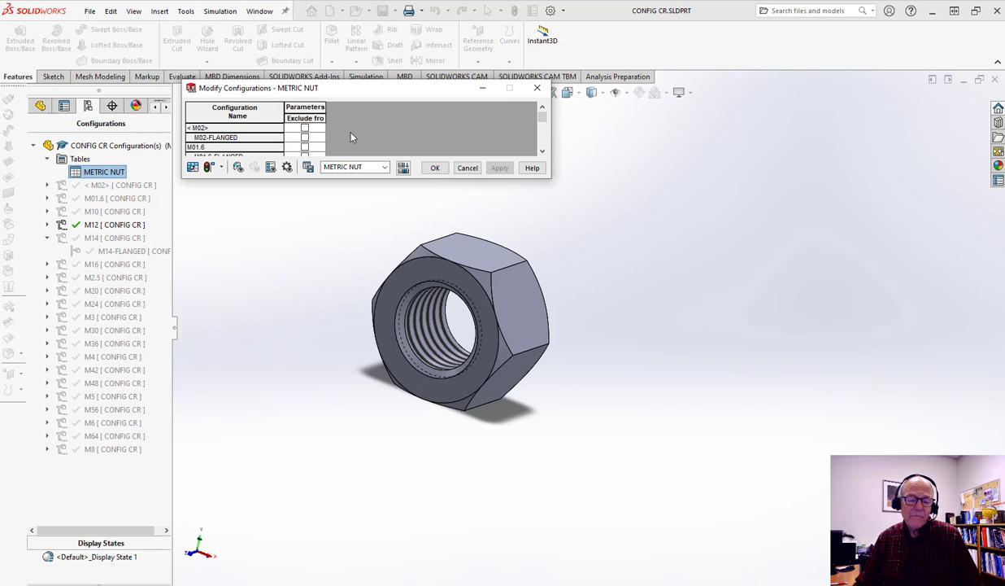
pyautogui.click(404, 168)
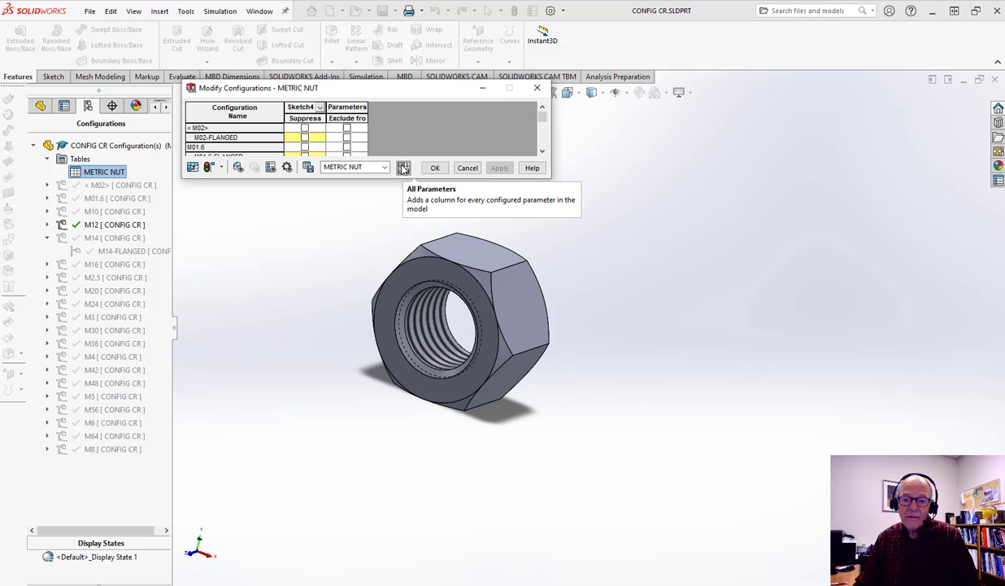